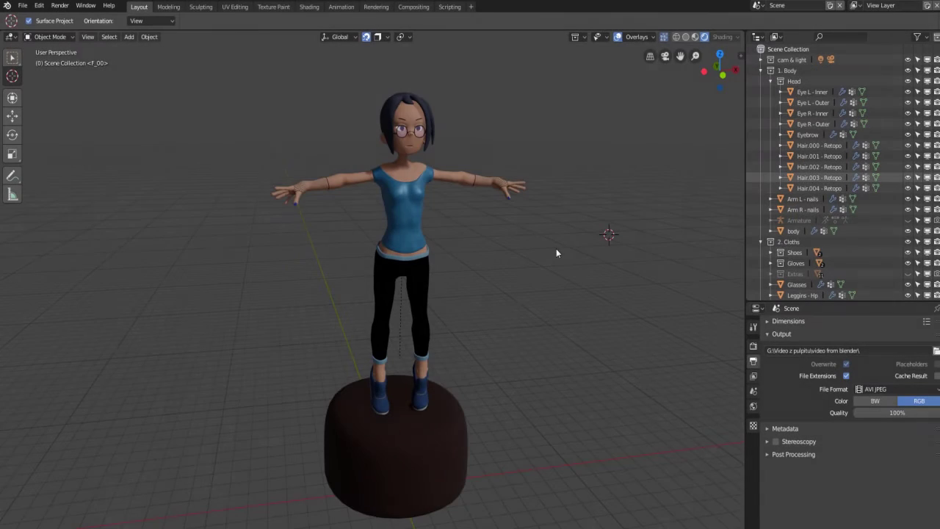
# Orbit to face the character and turn off the viewport overlays
pyautogui.moveTo(555, 252); pyautogui.dragTo(144, 250, button='middle')
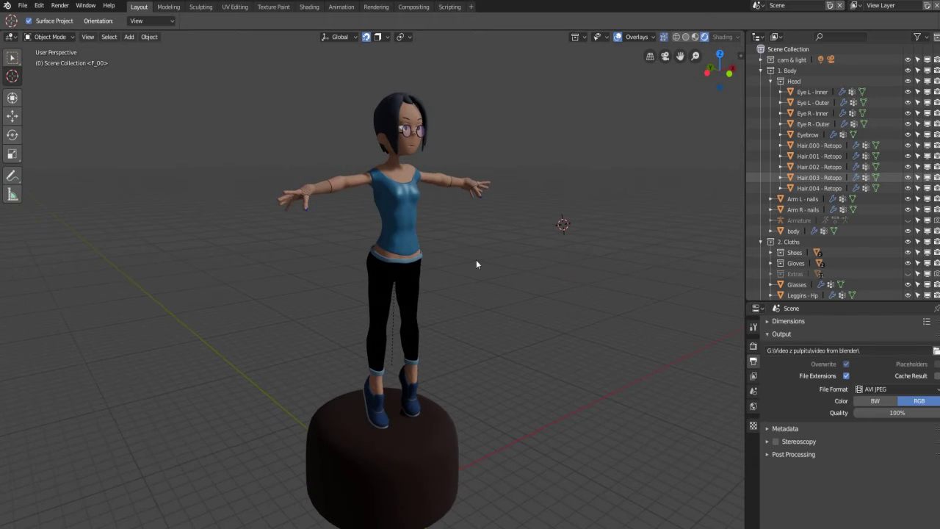
pyautogui.moveTo(477, 260)
pyautogui.mouseDown(button='middle')
pyautogui.moveTo(451, 260)
pyautogui.moveTo(482, 262)
pyautogui.mouseUp(button='middle')
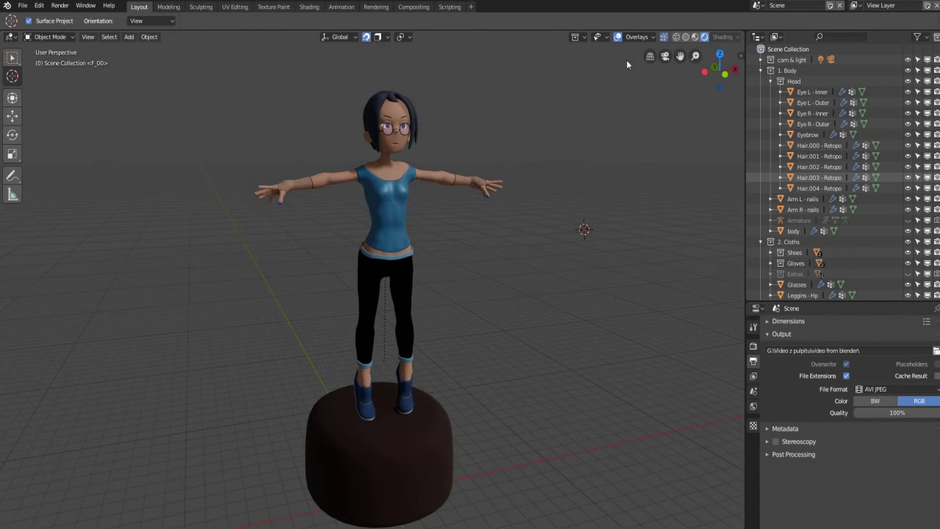
pyautogui.click(617, 37)
# Select the Armature in the Outliner and make it visible in the viewport
pyautogui.moveTo(562, 214)
pyautogui.mouseDown(button='middle')
pyautogui.moveTo(530, 258)
pyautogui.moveTo(545, 259)
pyautogui.mouseUp(button='middle')
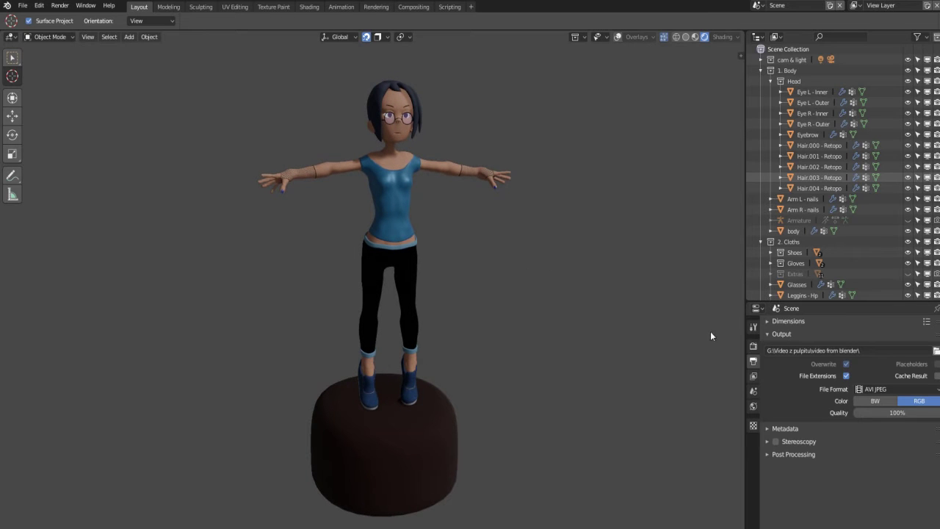
pyautogui.click(795, 220)
pyautogui.click(908, 221)
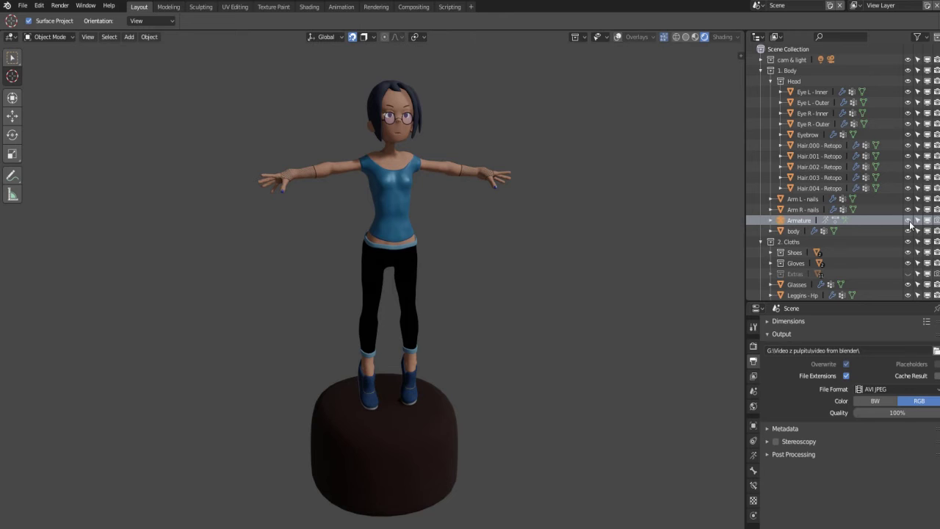
# Apply the 'Pose from concept art' pose from the Armature's Pose Library and orbit to inspect it
pyautogui.click(753, 454)
pyautogui.scroll(-3, 793, 462)
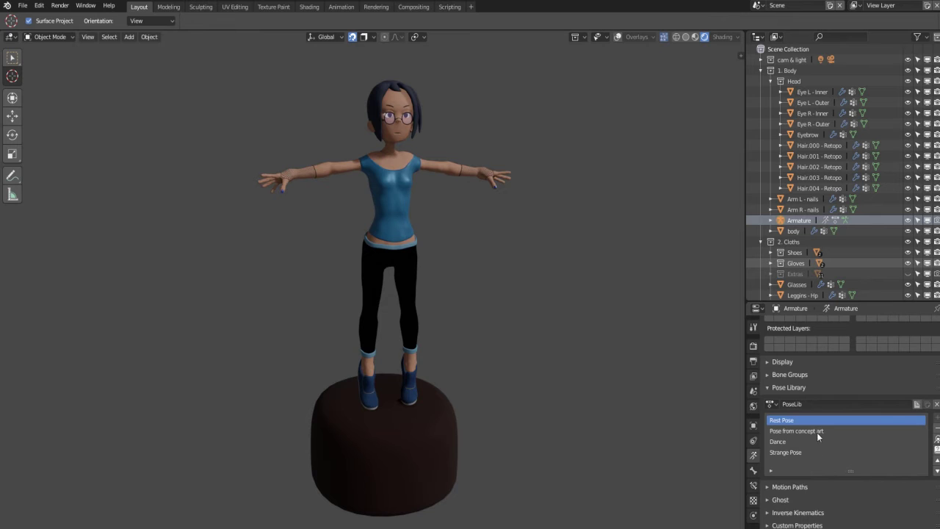
pyautogui.click(816, 432)
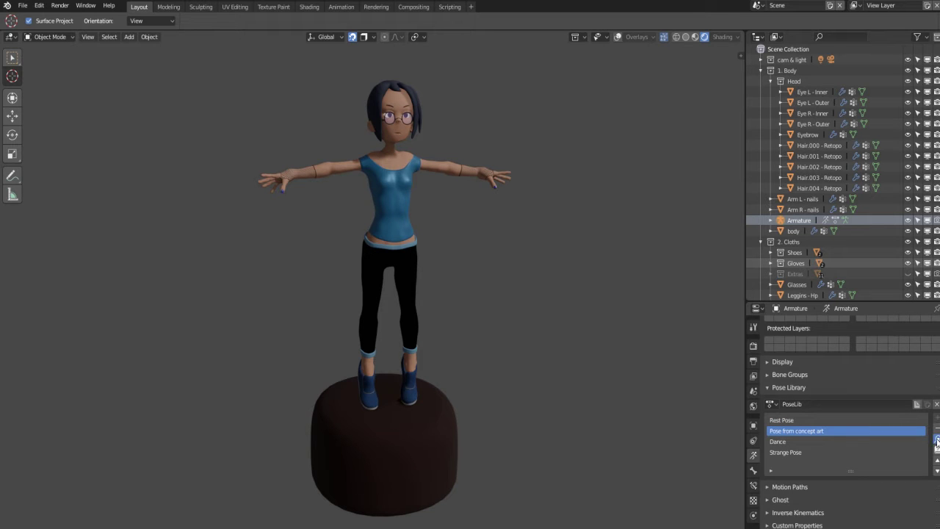
pyautogui.click(936, 441)
pyautogui.moveTo(551, 311)
pyautogui.mouseDown(button='middle')
pyautogui.moveTo(301, 314)
pyautogui.moveTo(549, 305)
pyautogui.mouseUp(button='middle')
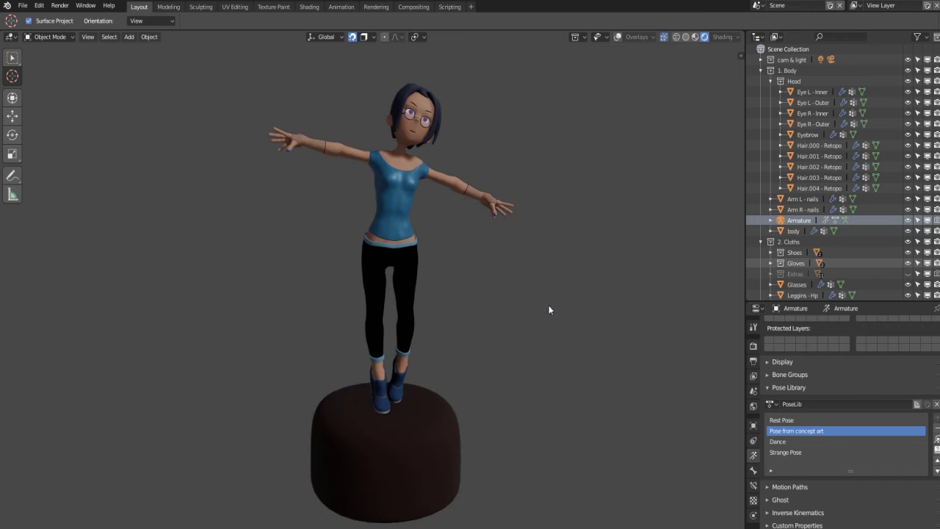
pyautogui.click(799, 444)
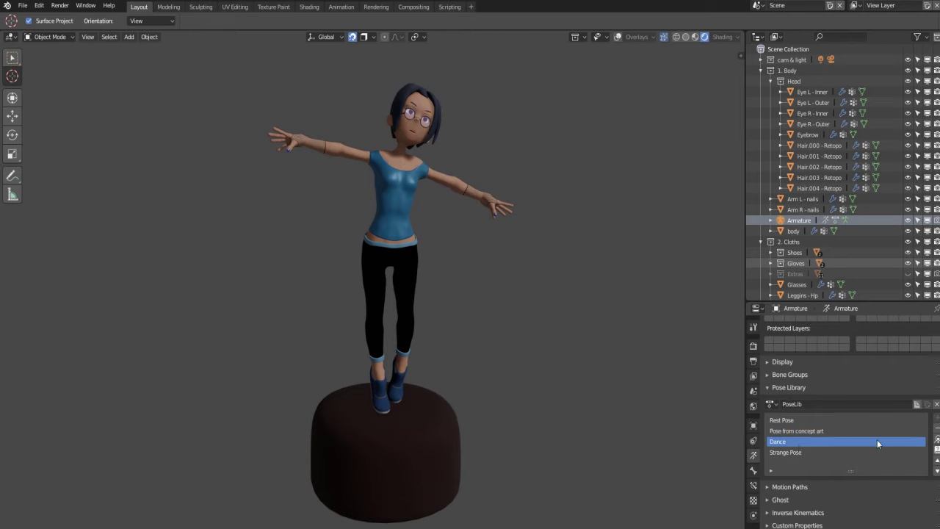
# Apply the Dance pose and orbit around the character from a higher angle
pyautogui.click(936, 439)
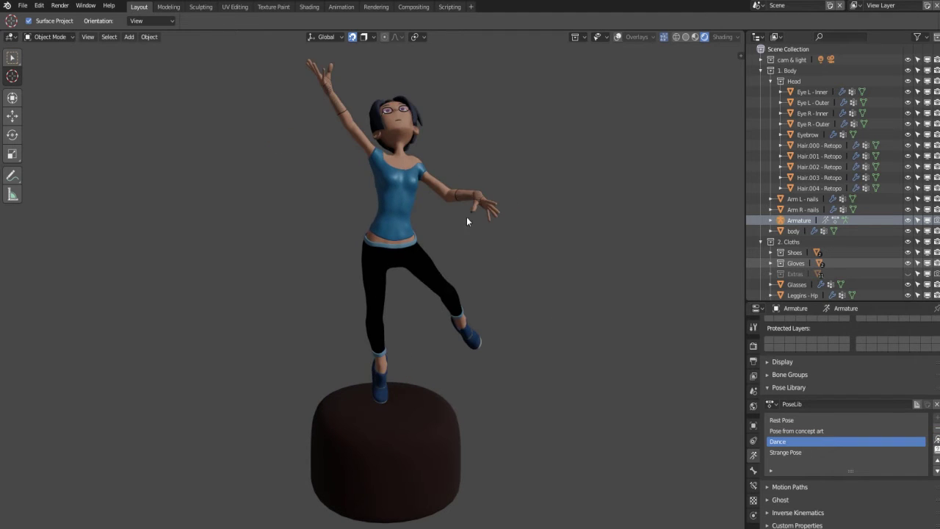
pyautogui.moveTo(467, 221)
pyautogui.mouseDown(button='middle')
pyautogui.moveTo(503, 241)
pyautogui.moveTo(503, 267)
pyautogui.moveTo(397, 276)
pyautogui.moveTo(192, 271)
pyautogui.mouseUp(button='middle')
pyautogui.moveTo(529, 279); pyautogui.dragTo(389, 280, button='middle')
pyautogui.moveTo(500, 265); pyautogui.dragTo(453, 280, button='middle')
# Zoom in close on the fishnet-gloved hand and orbit around it
pyautogui.scroll(1, 418, 280)
pyautogui.scroll(2, 411, 278)
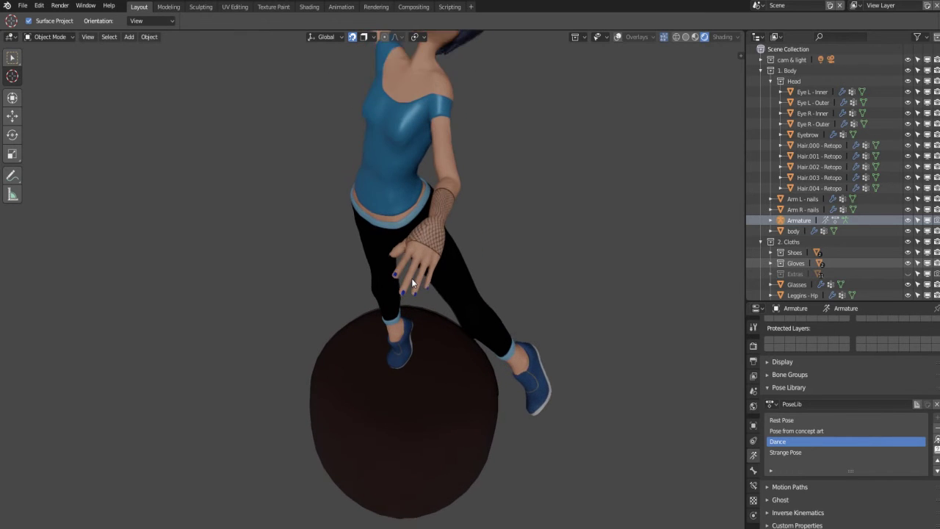
pyautogui.scroll(1, 412, 279)
pyautogui.scroll(1, 411, 279)
pyautogui.scroll(1, 411, 277)
pyautogui.scroll(1, 411, 278)
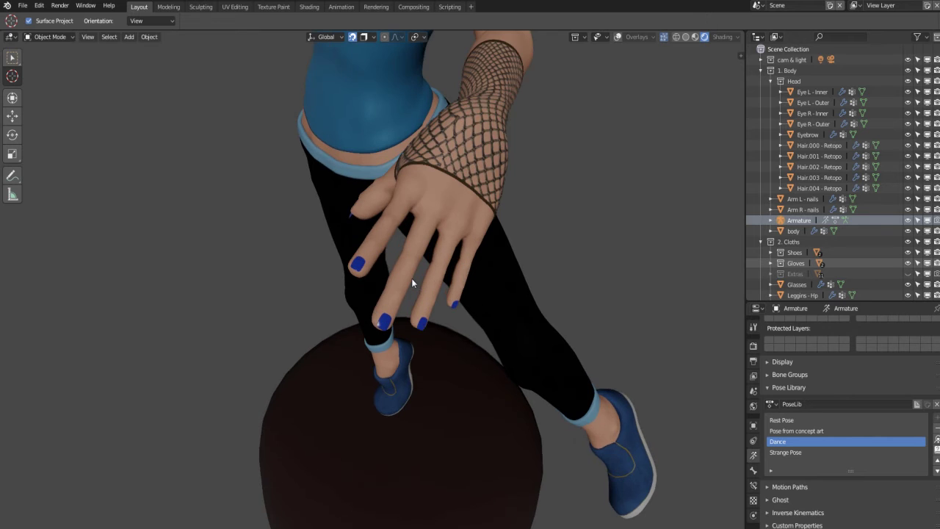
pyautogui.scroll(1, 463, 288)
pyautogui.scroll(2, 449, 289)
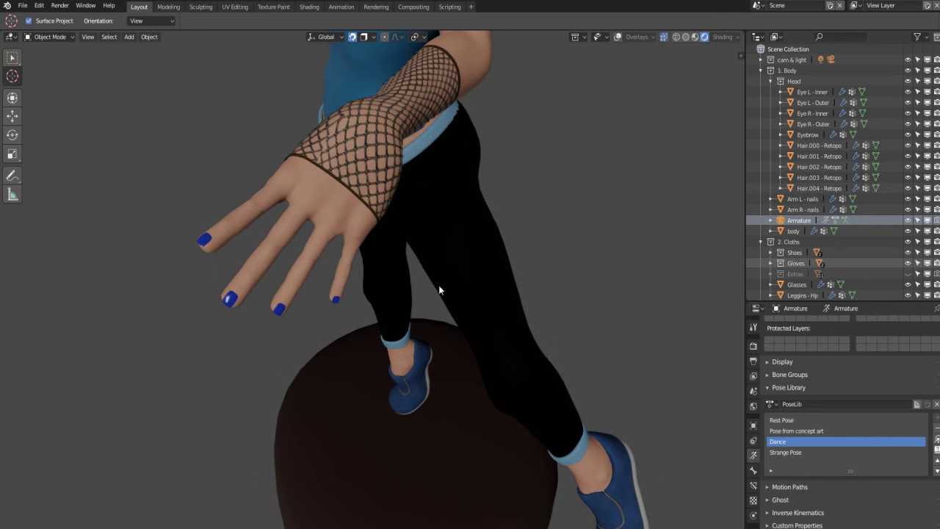
pyautogui.moveTo(392, 223); pyautogui.dragTo(386, 237, button='middle')
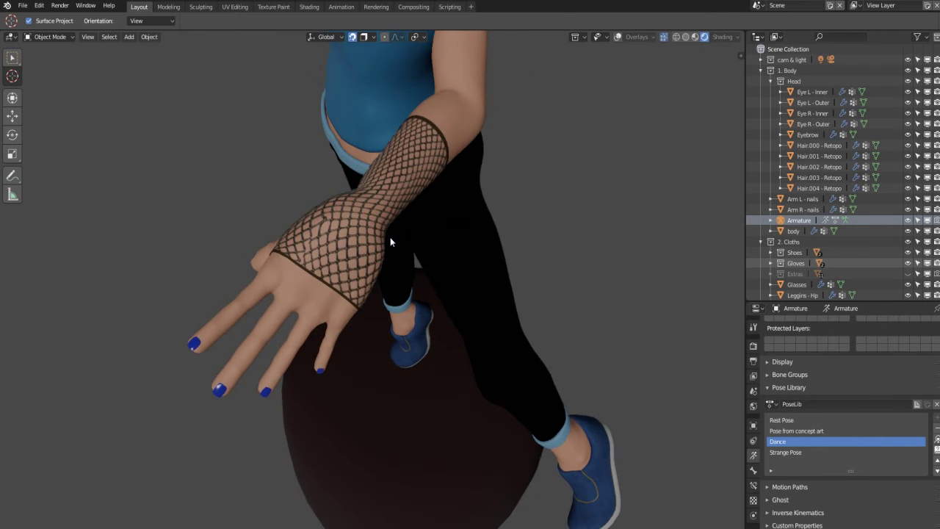
pyautogui.scroll(-1, 386, 237)
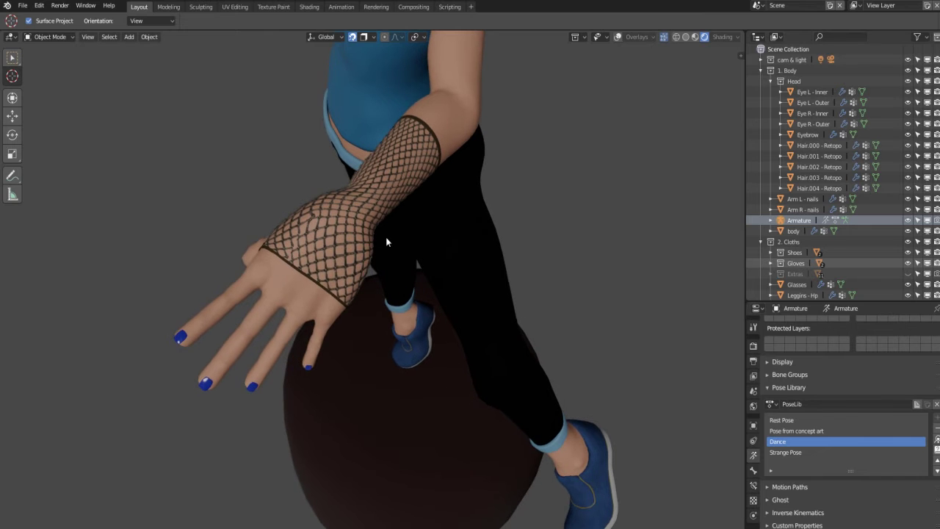
pyautogui.scroll(-4, 386, 237)
pyautogui.moveTo(386, 237)
pyautogui.mouseDown(button='middle')
pyautogui.moveTo(442, 237)
pyautogui.moveTo(445, 272)
pyautogui.mouseUp(button='middle')
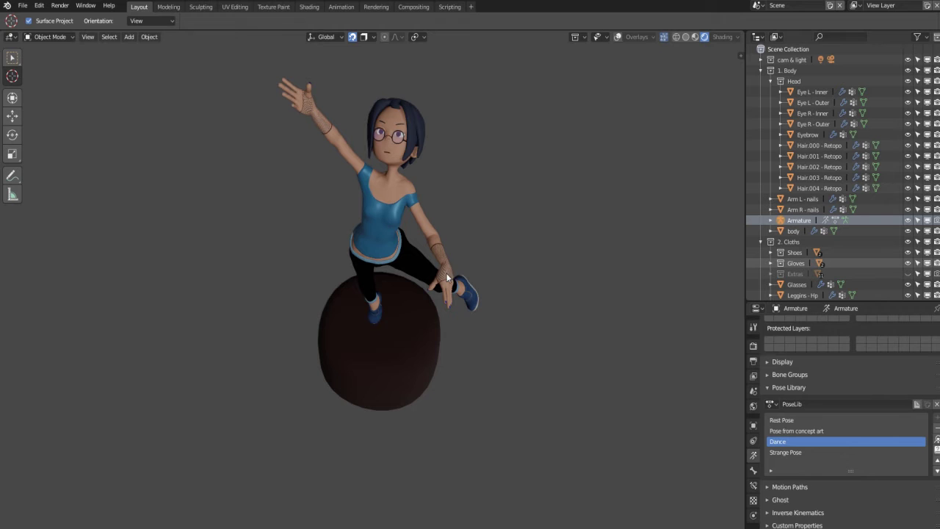
# Select the glasses and zoom in to view the head from above and the side
pyautogui.click(400, 141)
pyautogui.scroll(2, 387, 134)
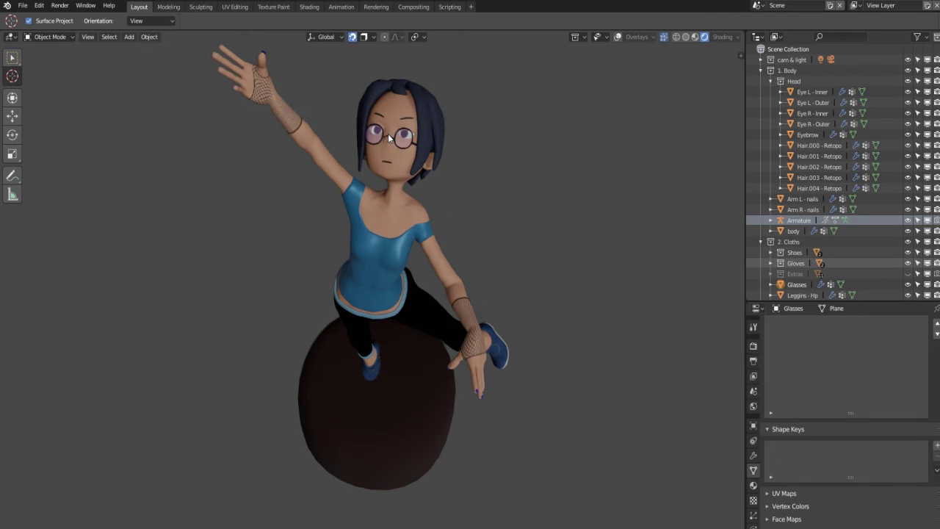
pyautogui.scroll(3, 387, 134)
pyautogui.scroll(2, 387, 133)
pyautogui.scroll(2, 387, 133)
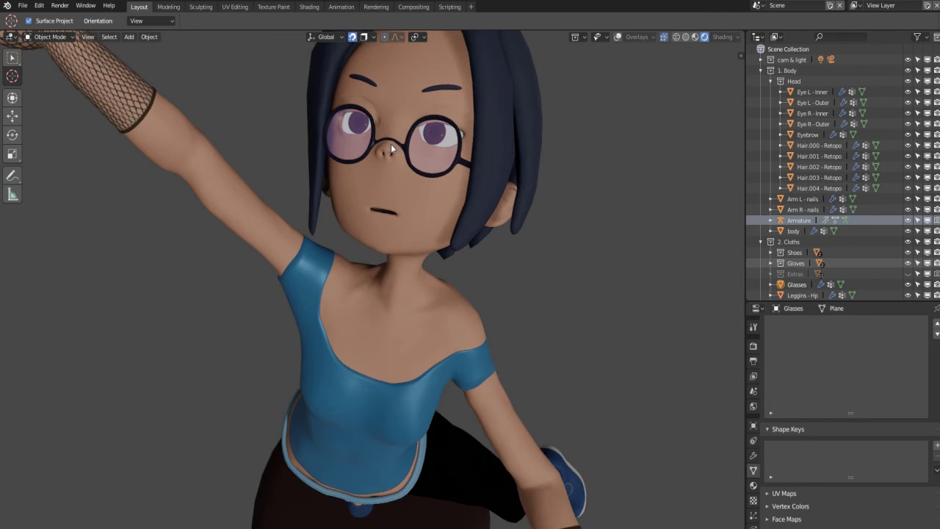
pyautogui.scroll(2, 390, 144)
pyautogui.moveTo(392, 159); pyautogui.dragTo(398, 212, button='middle')
pyautogui.moveTo(450, 264)
pyautogui.mouseDown(button='middle')
pyautogui.moveTo(407, 260)
pyautogui.moveTo(444, 251)
pyautogui.mouseUp(button='middle')
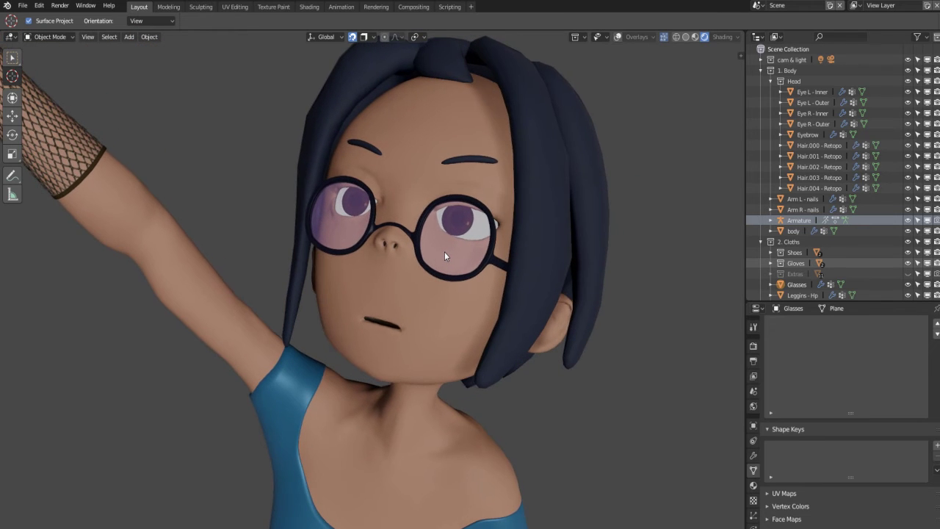
# Zoom out and pan so the full dancing character and pedestal fill the view
pyautogui.scroll(-5, 690, 365)
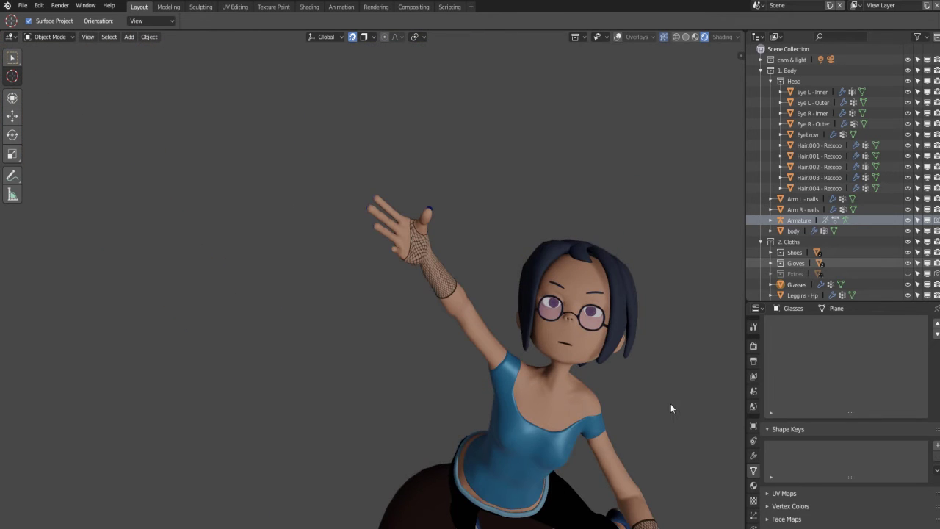
pyautogui.scroll(4, 671, 405)
pyautogui.scroll(-2, 574, 364)
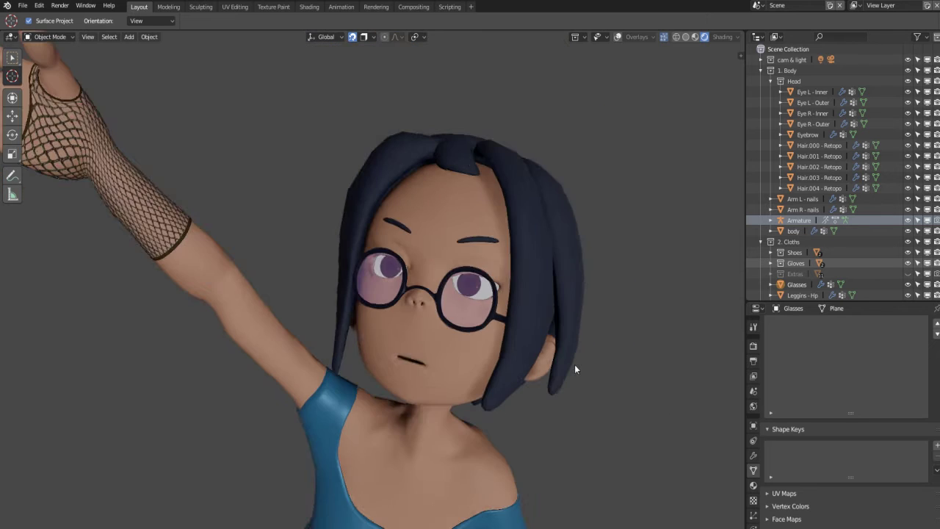
pyautogui.scroll(-2, 570, 367)
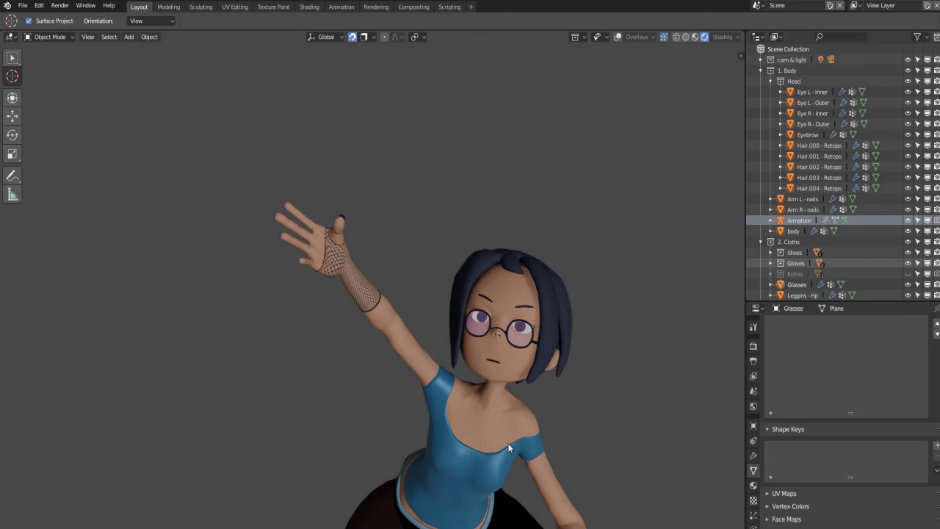
pyautogui.scroll(-1, 507, 442)
pyautogui.scroll(-5, 508, 442)
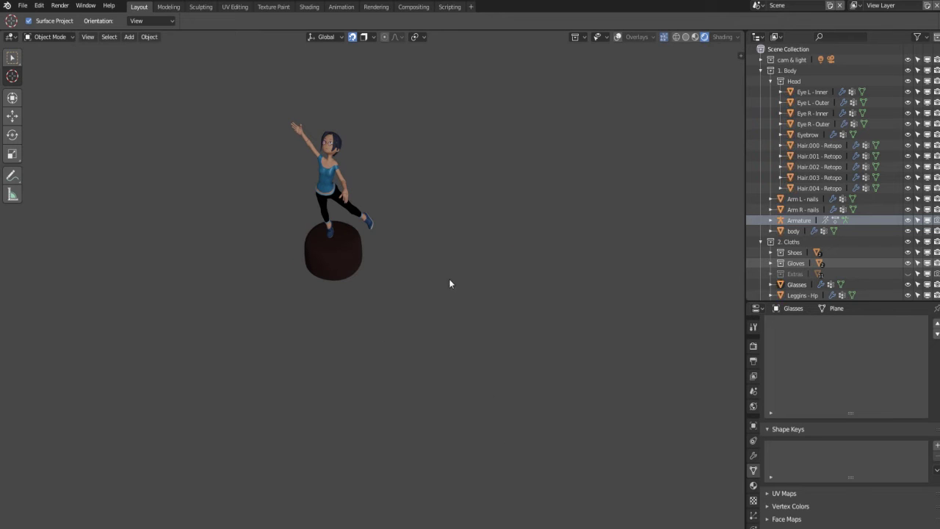
pyautogui.moveTo(402, 235)
pyautogui.keyDown('shift'); pyautogui.mouseDown(button='middle')
pyautogui.moveTo(404, 267)
pyautogui.moveTo(453, 319)
pyautogui.mouseUp(button='middle'); pyautogui.keyUp('shift')
pyautogui.scroll(2, 382, 293)
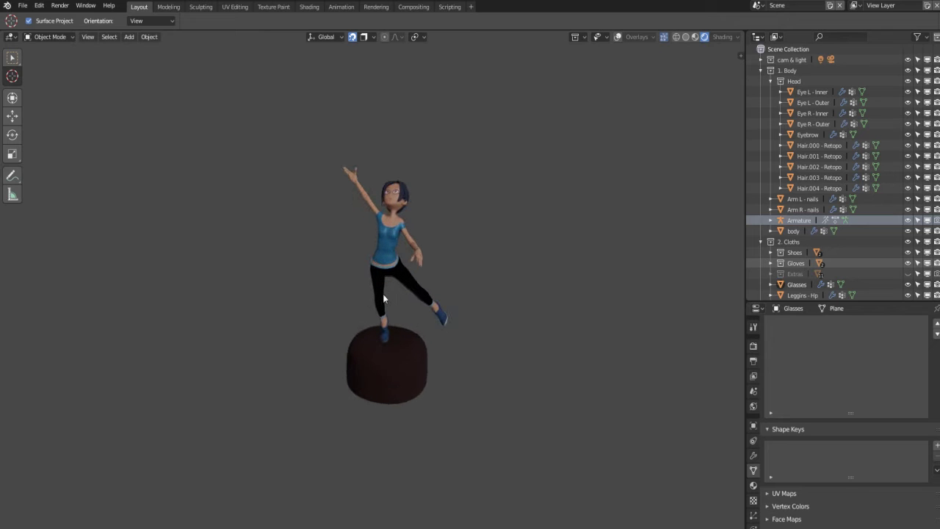
pyautogui.scroll(2, 383, 293)
pyautogui.scroll(1, 427, 246)
pyautogui.keyDown('shift'); pyautogui.moveTo(427, 245); pyautogui.dragTo(434, 274, button='middle'); pyautogui.keyUp('shift')
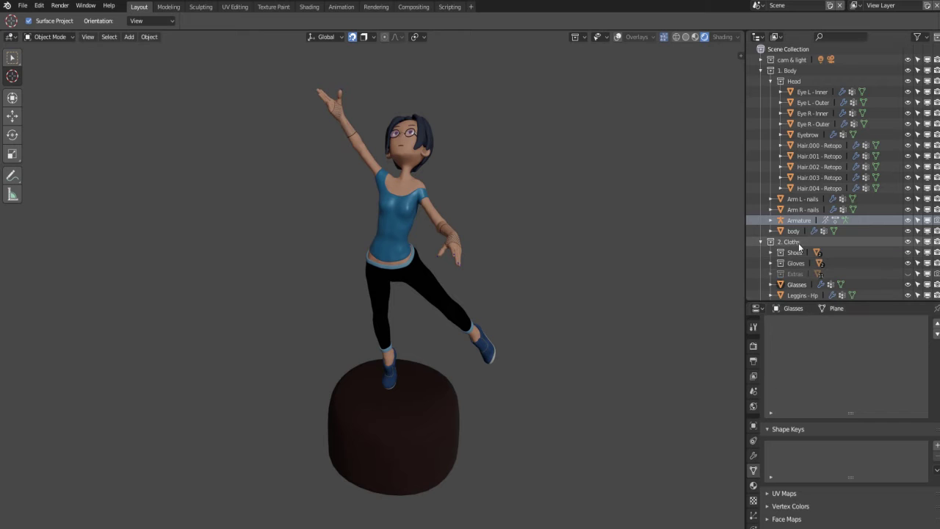
# Apply the Rest Pose from the Armature's pose library to return to T-pose
pyautogui.click(791, 221)
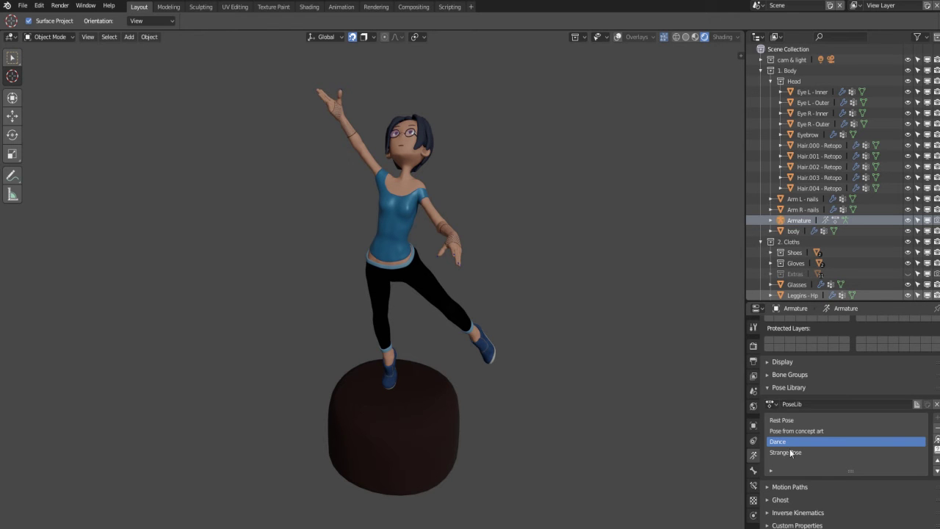
pyautogui.click(798, 420)
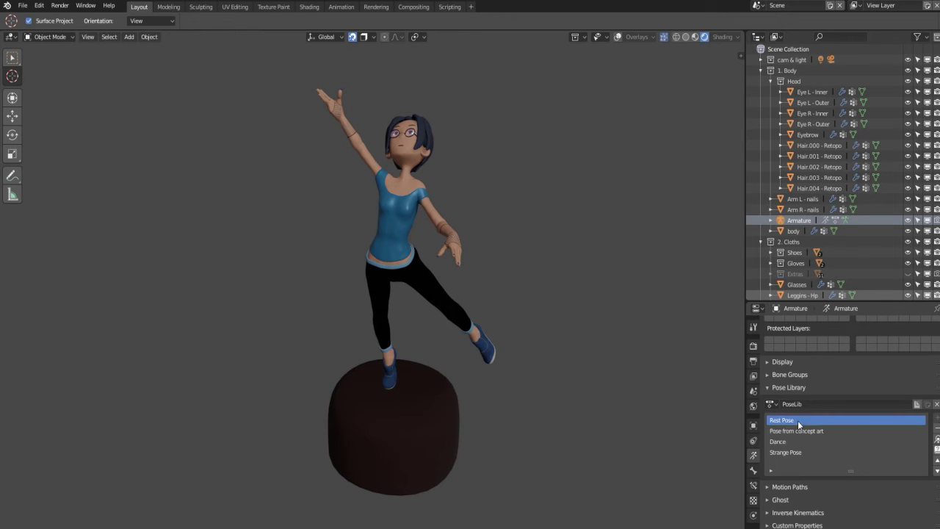
pyautogui.click(937, 439)
pyautogui.moveTo(599, 294); pyautogui.dragTo(554, 288, button='middle')
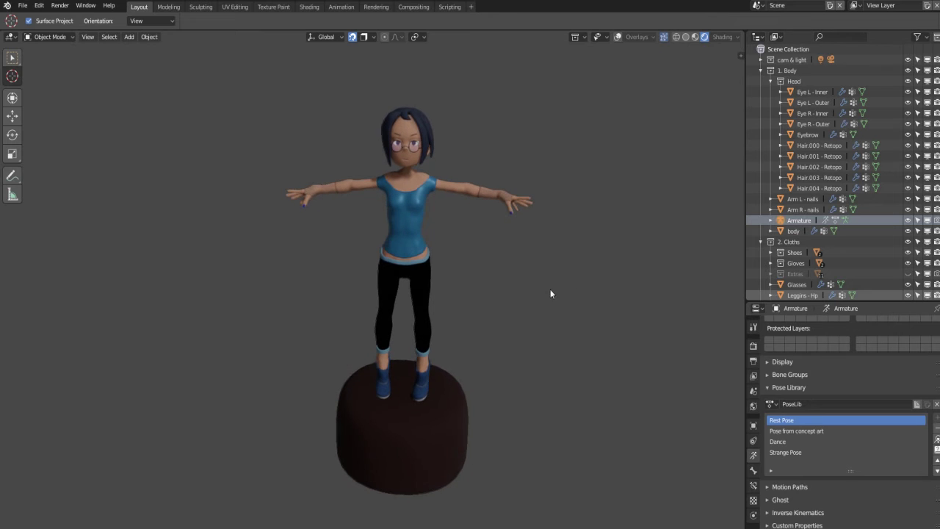
# Switch the viewport to Solid shading with X-ray turned off
pyautogui.click(685, 37)
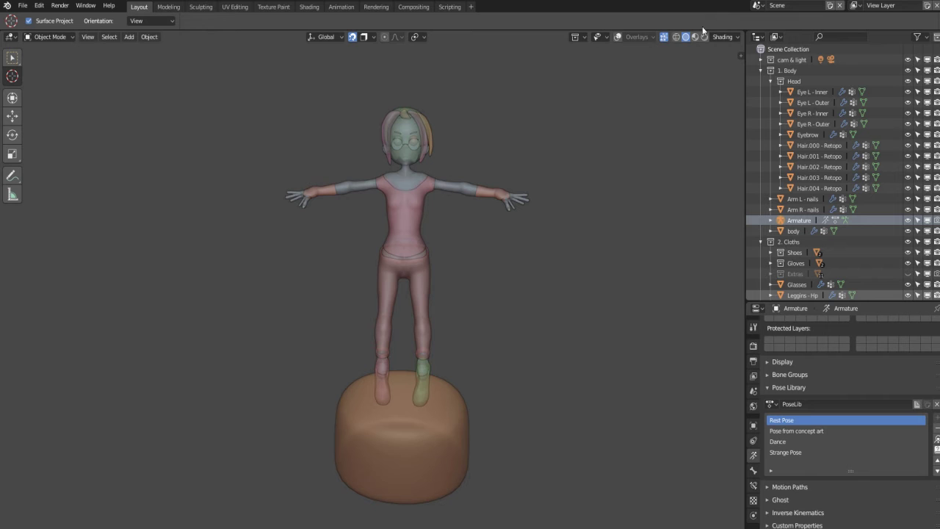
pyautogui.click(665, 36)
pyautogui.moveTo(583, 249)
pyautogui.mouseDown(button='middle')
pyautogui.moveTo(465, 263)
pyautogui.moveTo(103, 243)
pyautogui.moveTo(269, 262)
pyautogui.moveTo(568, 249)
pyautogui.moveTo(525, 248)
pyautogui.mouseUp(button='middle')
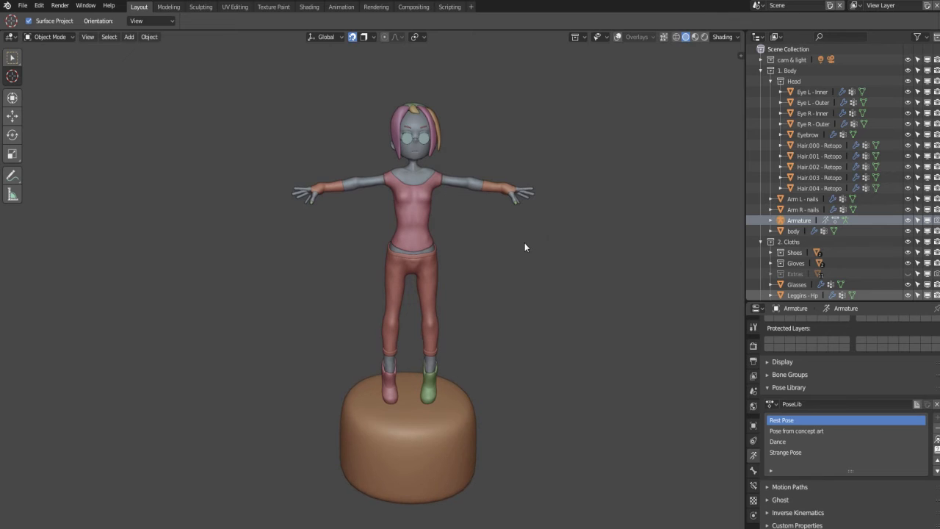
pyautogui.click(675, 36)
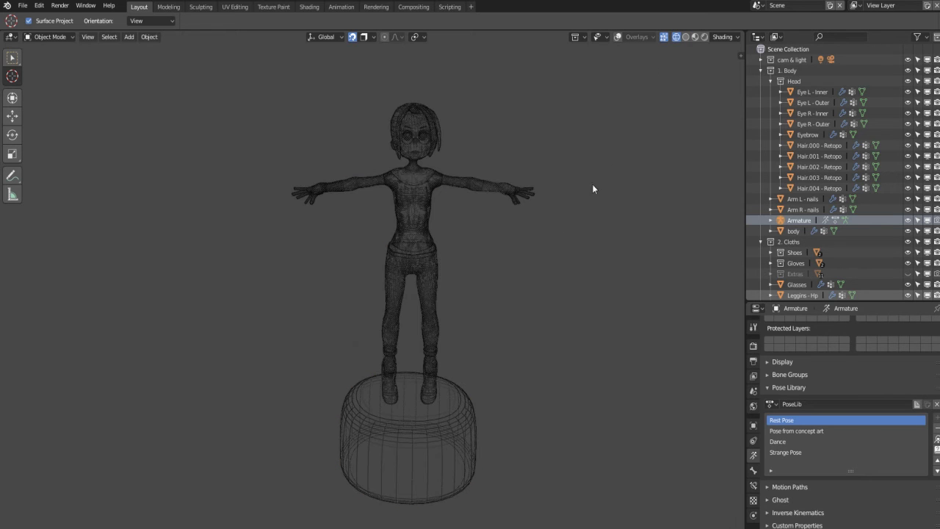
pyautogui.moveTo(576, 348)
pyautogui.mouseDown(button='middle')
pyautogui.moveTo(551, 326)
pyautogui.moveTo(457, 336)
pyautogui.moveTo(306, 329)
pyautogui.moveTo(422, 333)
pyautogui.moveTo(502, 316)
pyautogui.moveTo(564, 322)
pyautogui.moveTo(566, 331)
pyautogui.moveTo(555, 337)
pyautogui.moveTo(546, 326)
pyautogui.mouseUp(button='middle')
pyautogui.click(703, 37)
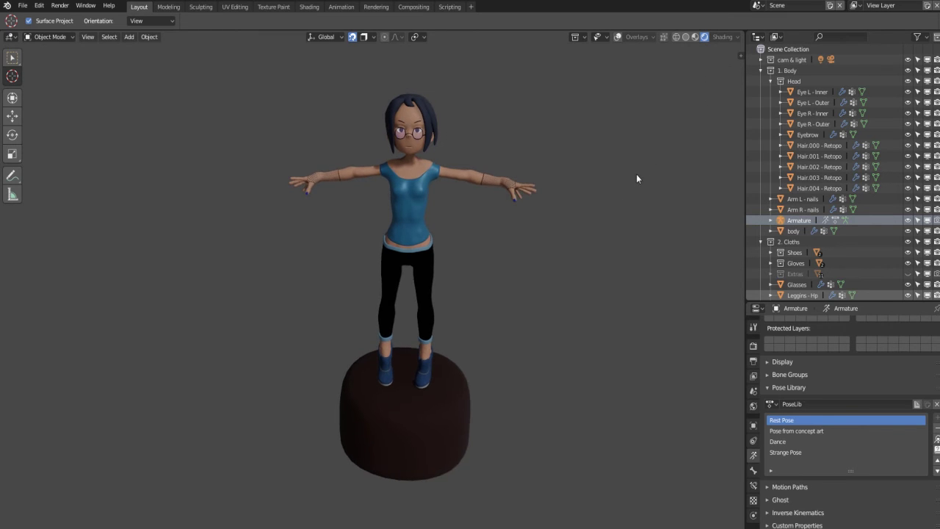
pyautogui.moveTo(607, 187); pyautogui.dragTo(590, 184, button='middle')
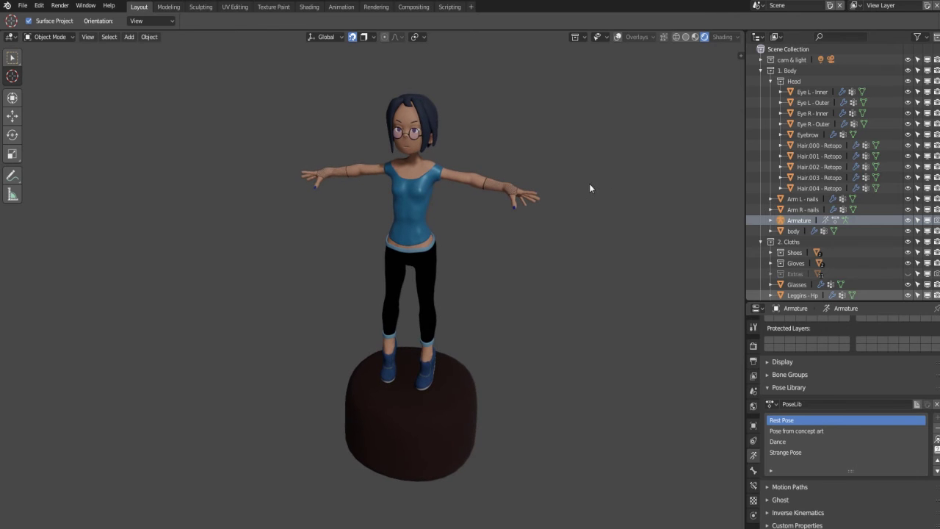
# Return to Solid shading and set its lighting to MatCap
pyautogui.click(685, 37)
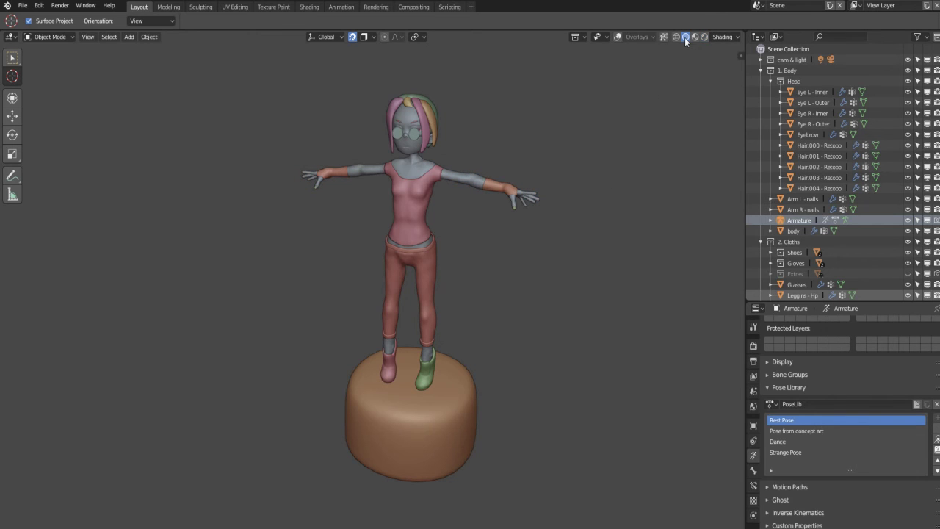
pyautogui.click(715, 36)
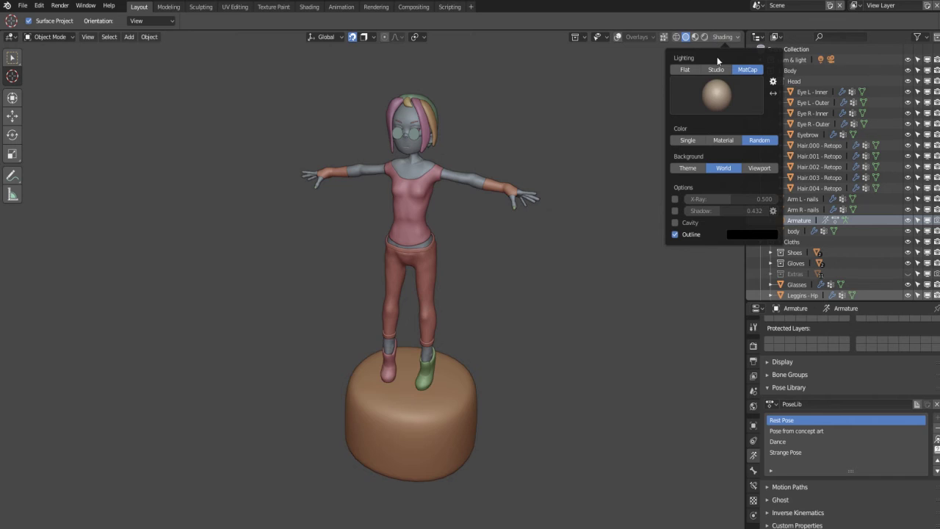
pyautogui.click(717, 70)
pyautogui.click(748, 70)
# Preview Material, Single and Random solid colouring, then switch to Rendered shading
pyautogui.click(723, 140)
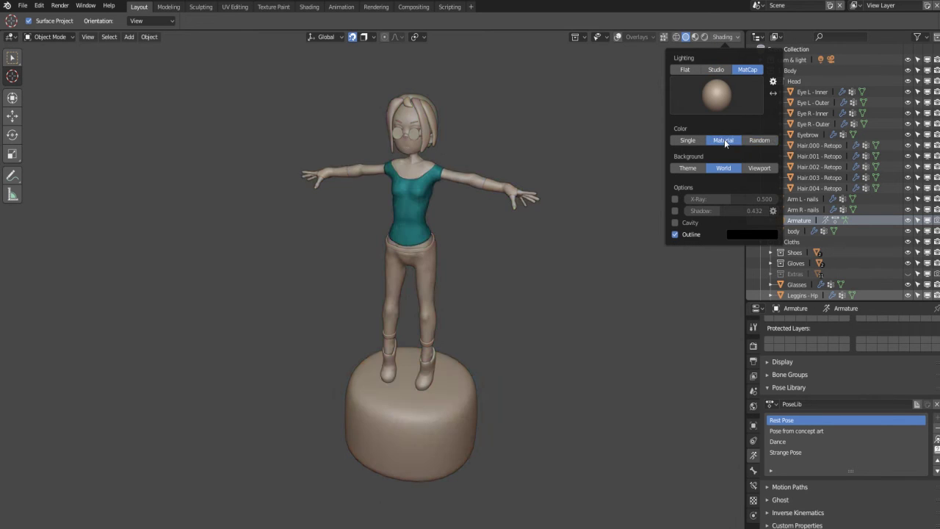
pyautogui.click(696, 140)
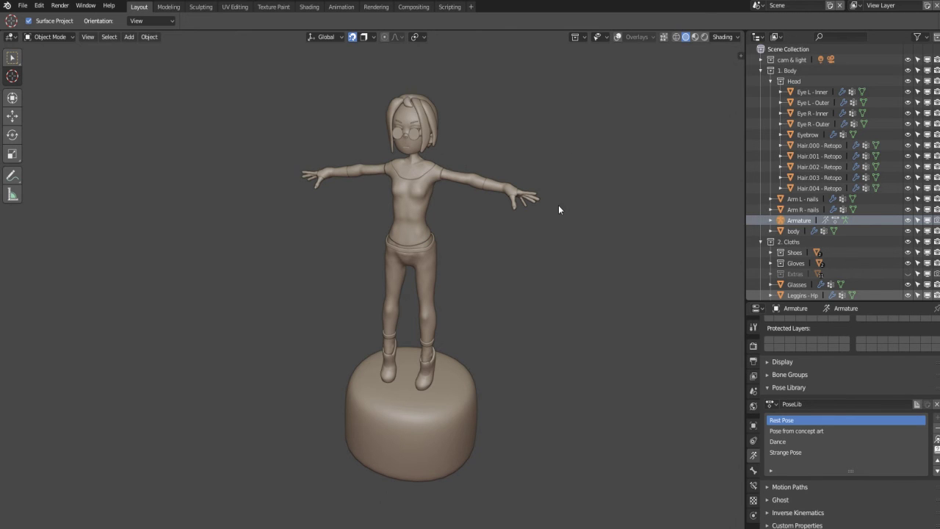
pyautogui.moveTo(558, 205)
pyautogui.mouseDown(button='middle')
pyautogui.moveTo(308, 207)
pyautogui.moveTo(562, 198)
pyautogui.mouseUp(button='middle')
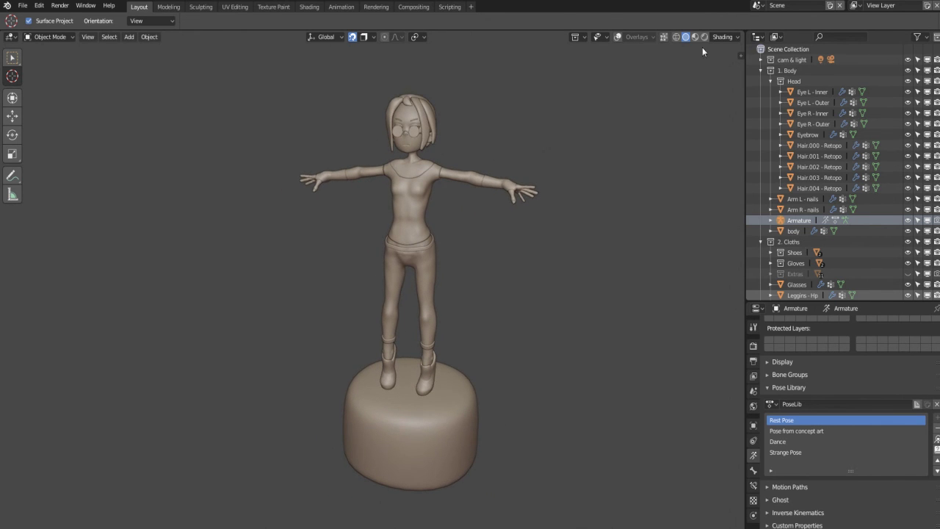
pyautogui.click(722, 37)
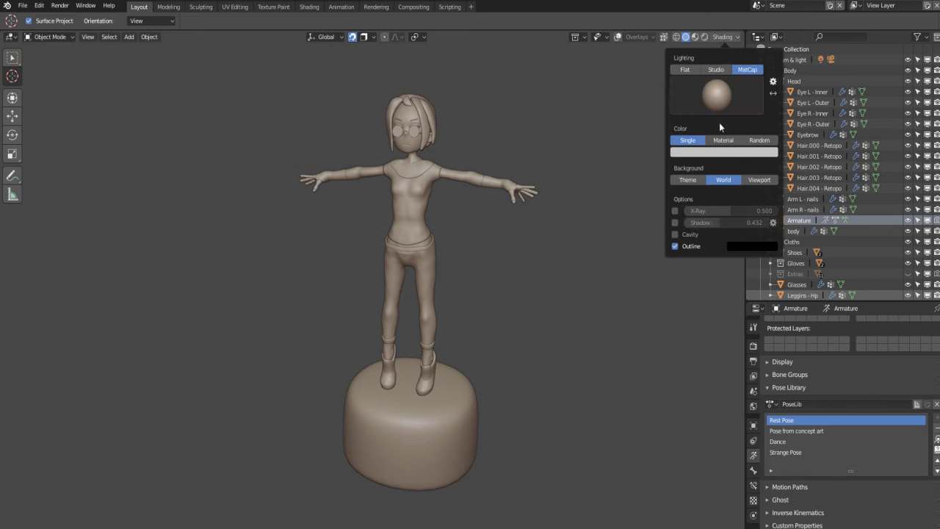
pyautogui.click(722, 140)
pyautogui.click(750, 140)
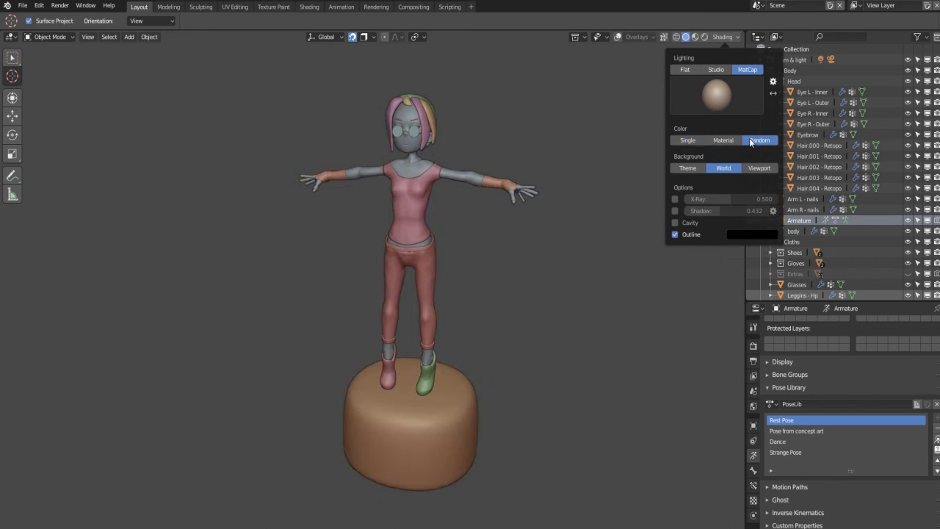
pyautogui.click(703, 37)
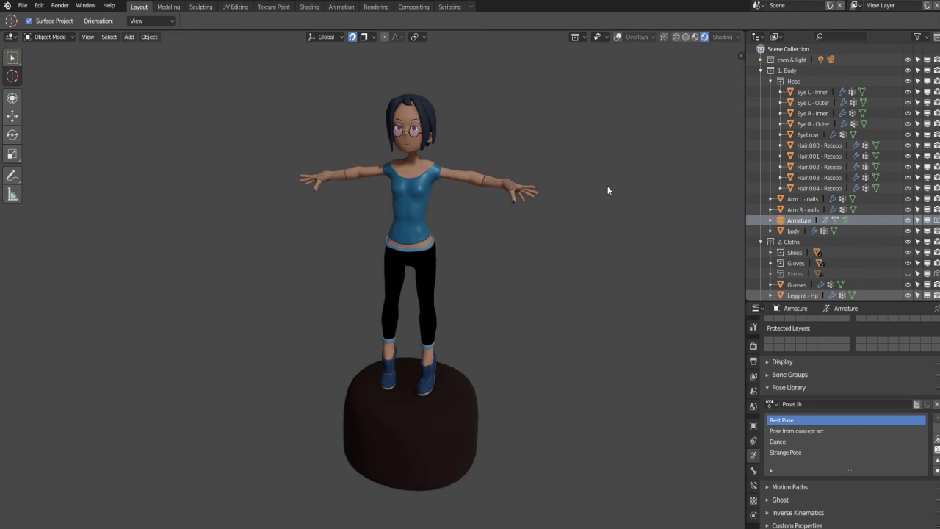